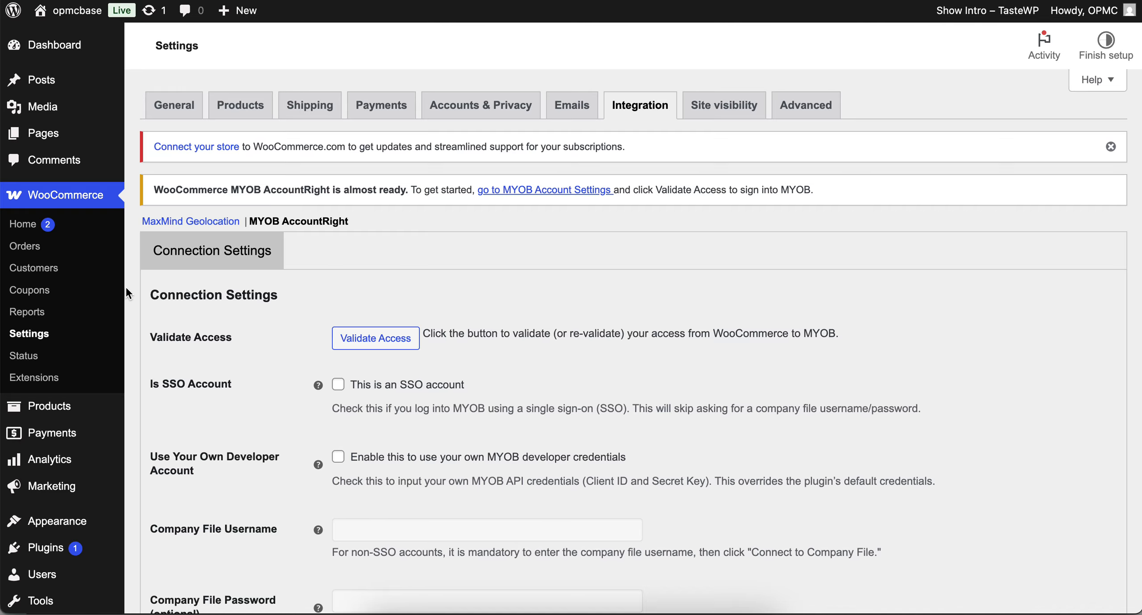
# Open the MYOB AccountRight integration settings in the WooCommerce settings.
pyautogui.scroll(-3, 245, 355)
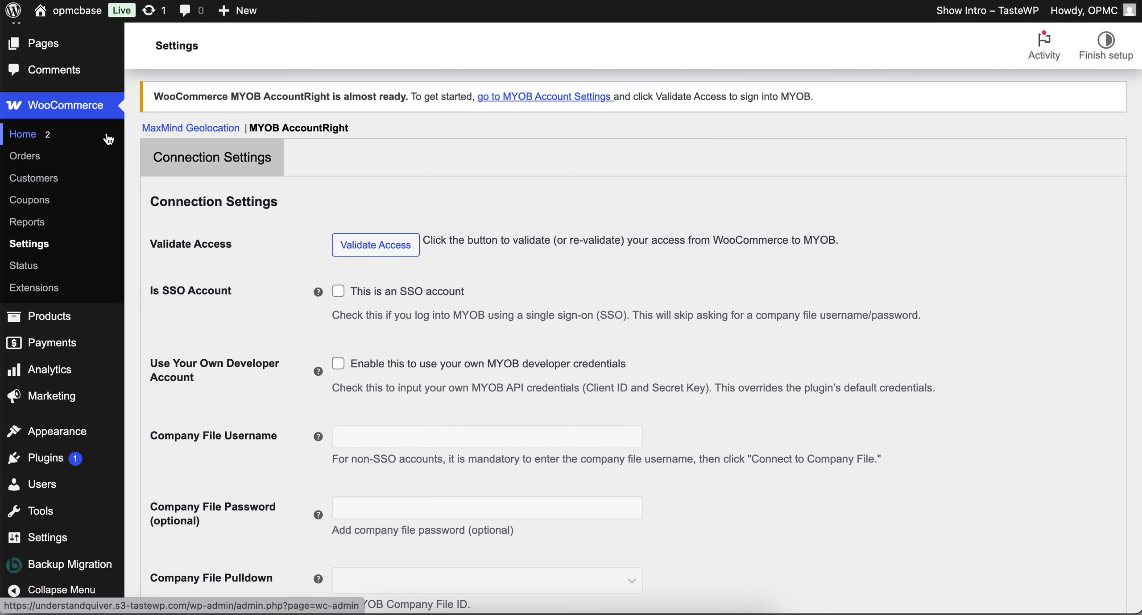
pyautogui.click(44, 250)
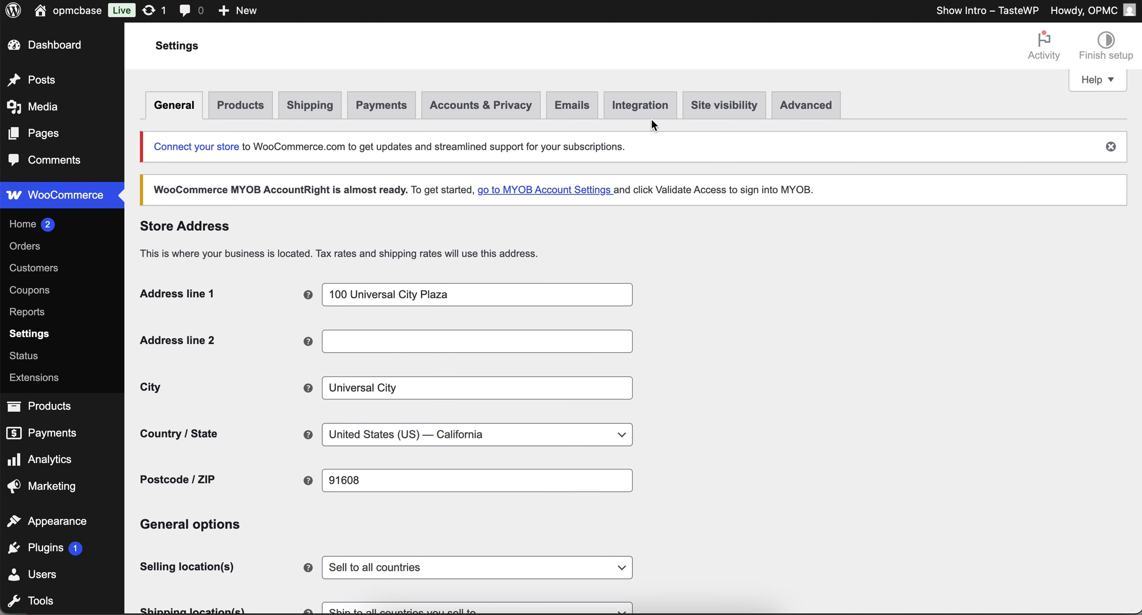
pyautogui.click(654, 108)
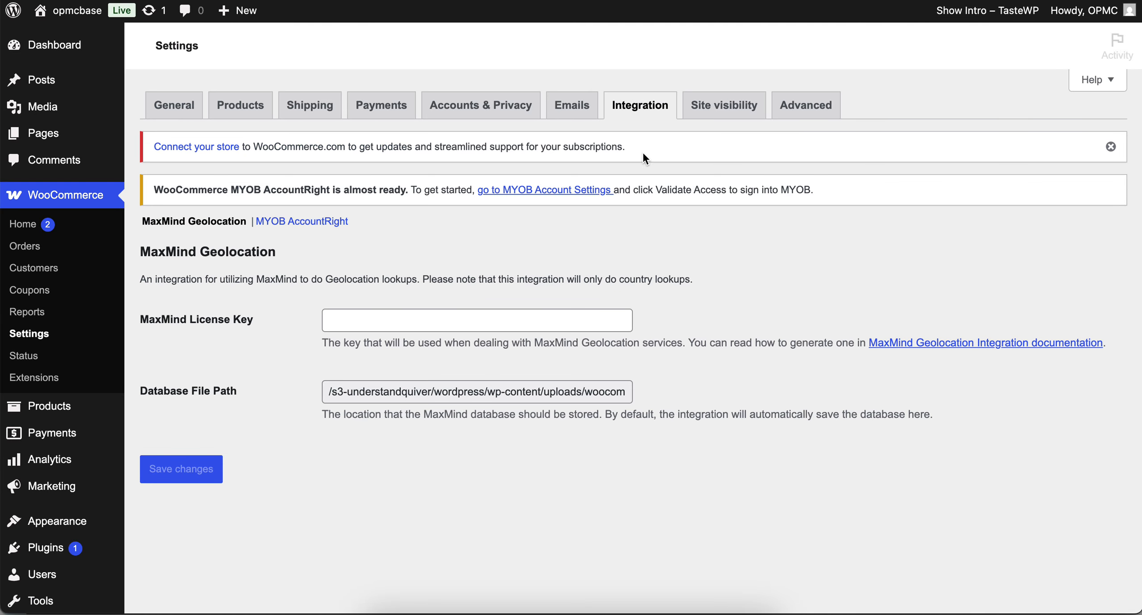
pyautogui.click(321, 223)
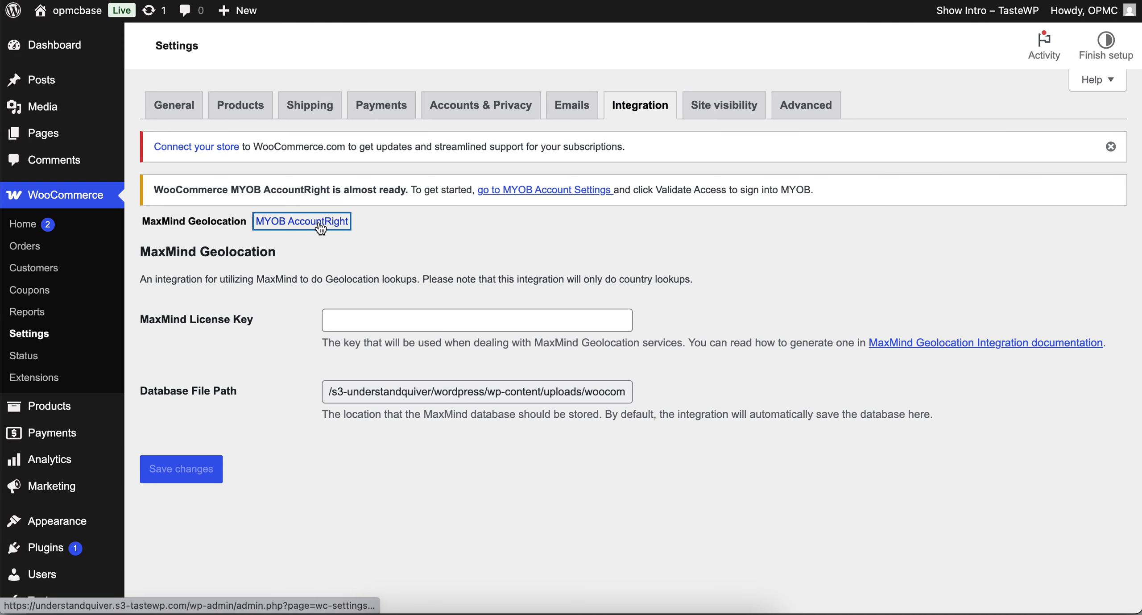
# Validate access to MYOB by authenticating the WooCommerce site, and return to the plugin page.
pyautogui.scroll(-3, 460, 344)
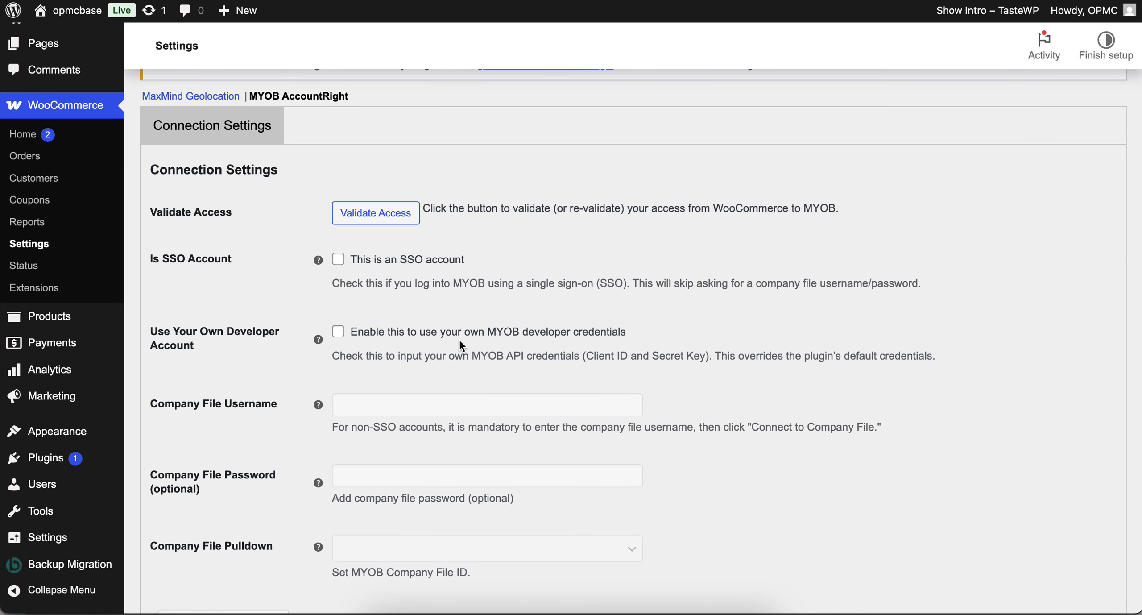
pyautogui.click(375, 214)
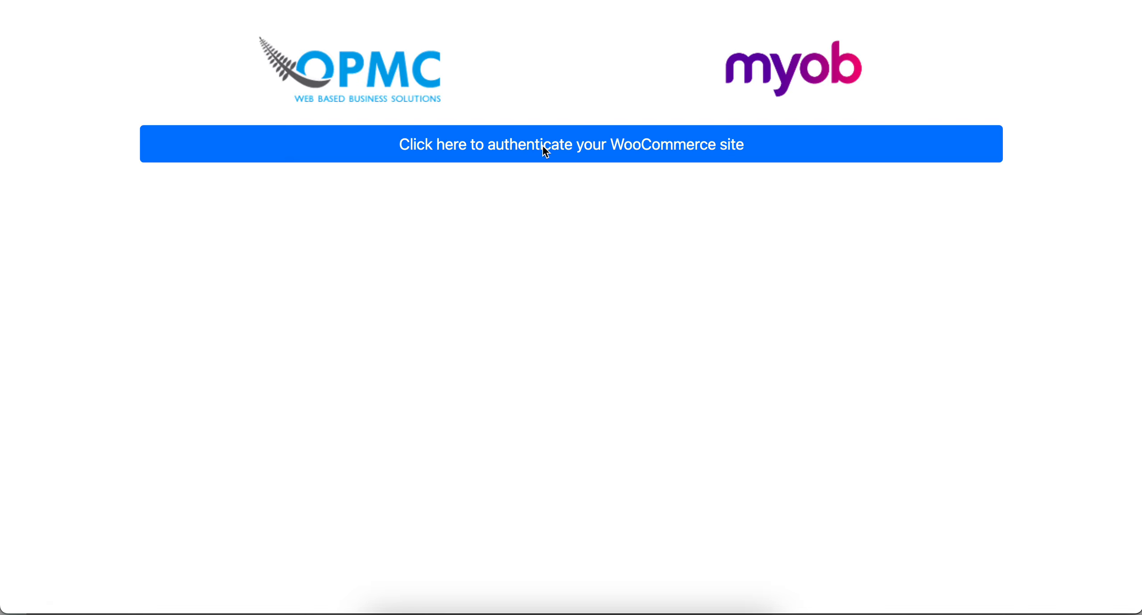
pyautogui.click(429, 155)
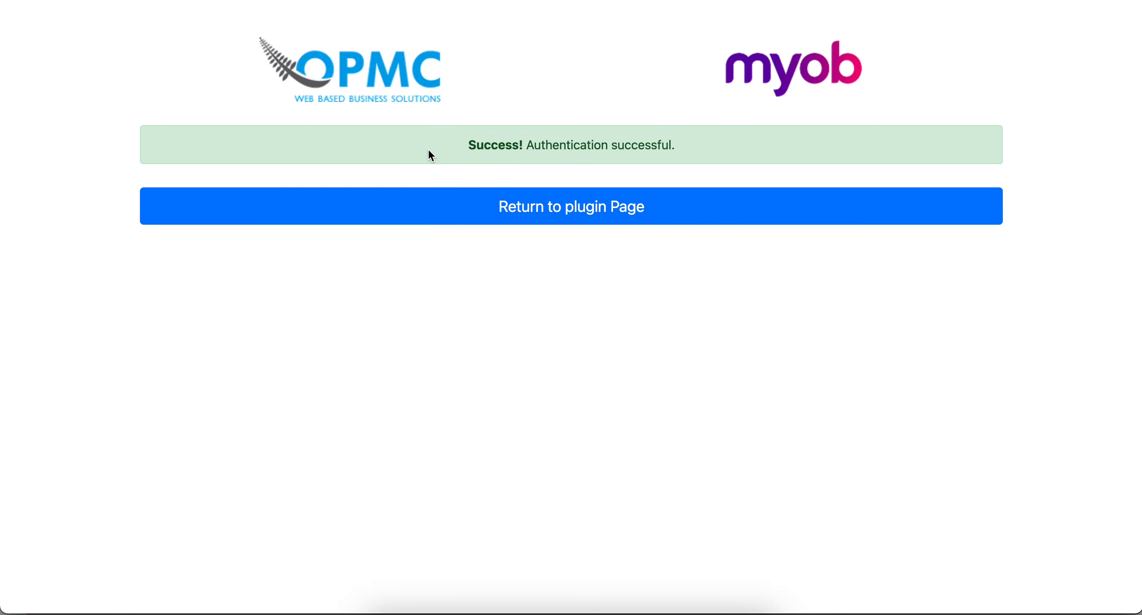
pyautogui.click(523, 220)
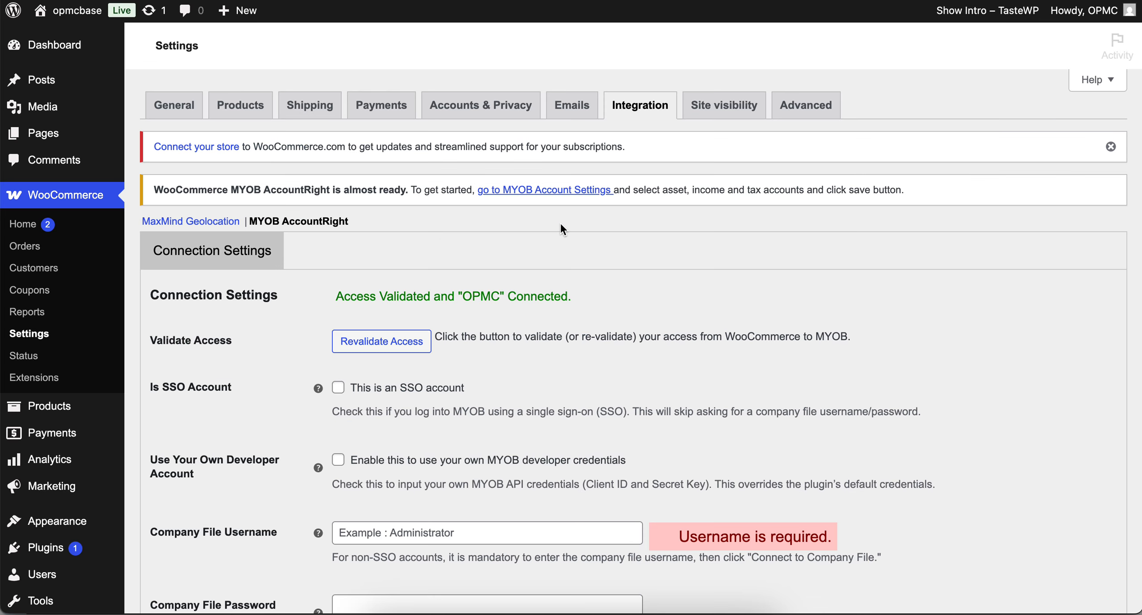
# Check the access validation status in the MYOB connection settings.
pyautogui.scroll(-3, 539, 398)
pyautogui.scroll(-2, 539, 398)
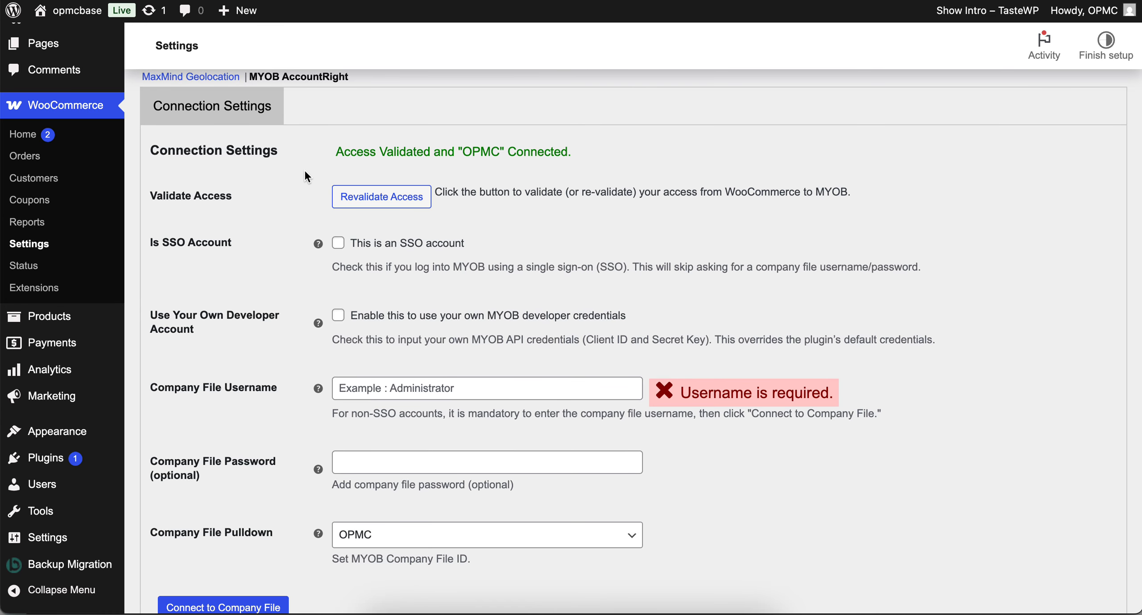
pyautogui.moveTo(335, 152); pyautogui.dragTo(619, 151)
# Enter Administrator as the company file username.
pyautogui.scroll(-4, 602, 270)
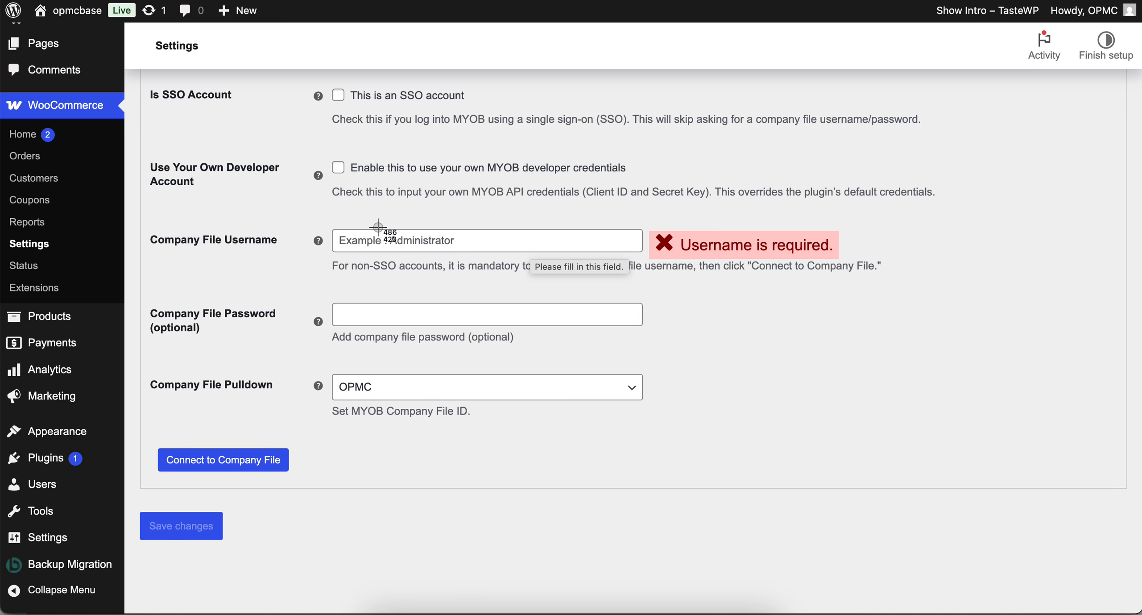
pyautogui.click(453, 245)
pyautogui.write('• : Administrator')
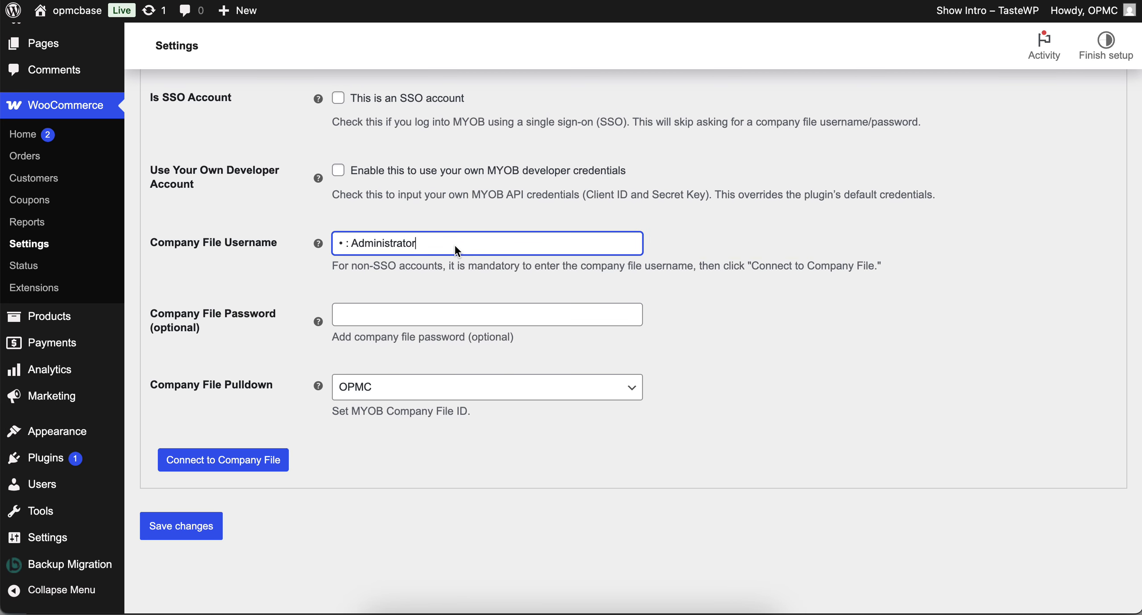
pyautogui.press('BackSpace')
pyautogui.press('BackSpace')
pyautogui.press('BackSpace')
pyautogui.press('BackSpace')
# Leave the company file password blank, keep OPMC as the company file, and connect to it.
pyautogui.click(379, 307)
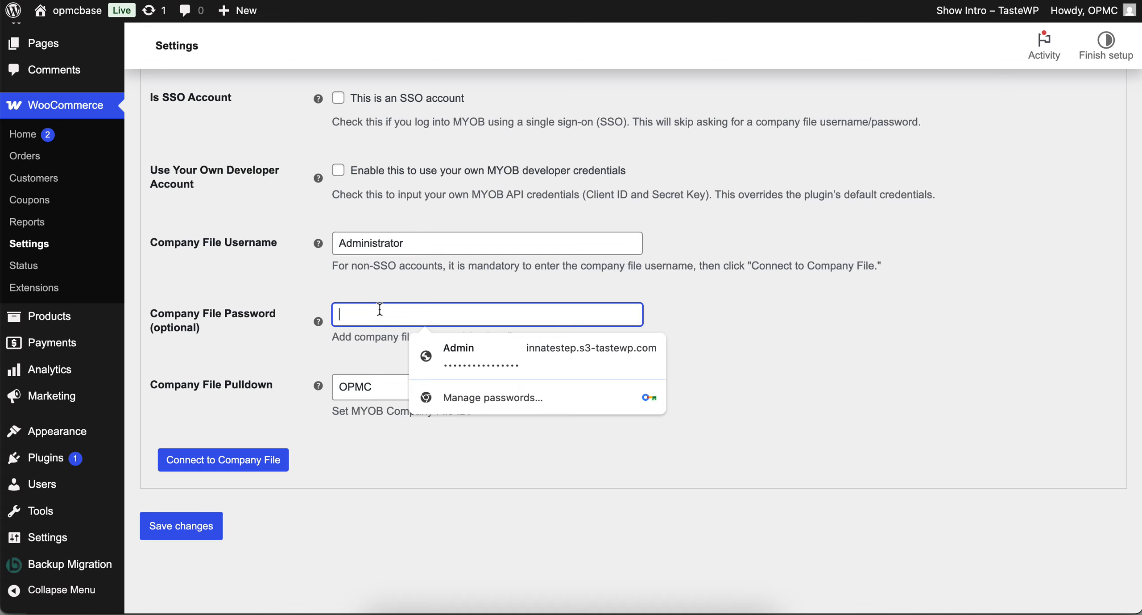
pyautogui.click(278, 368)
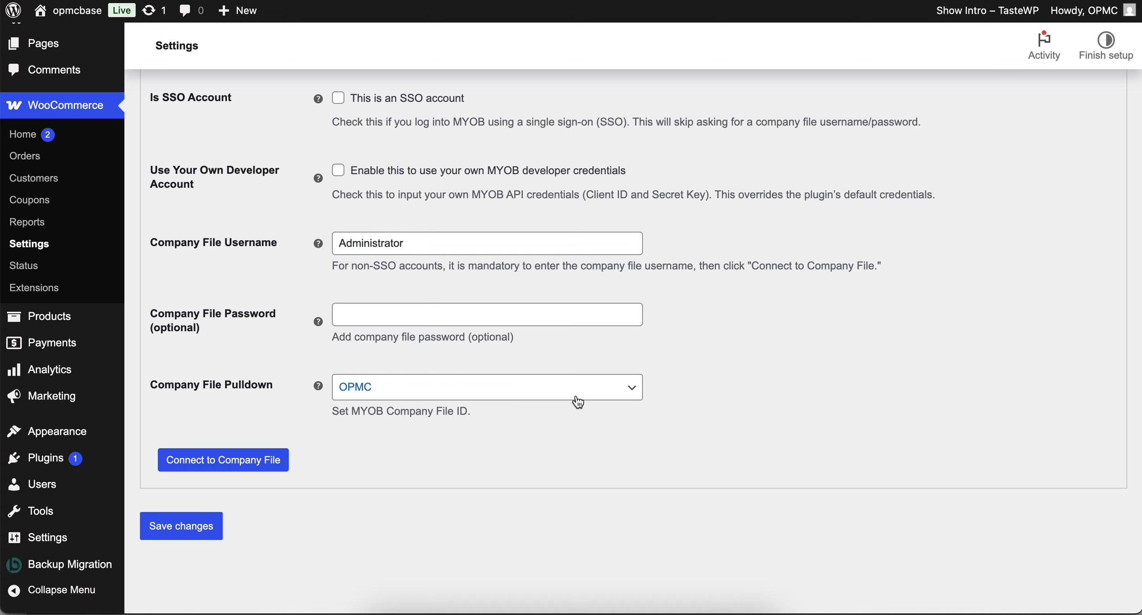
pyautogui.click(597, 390)
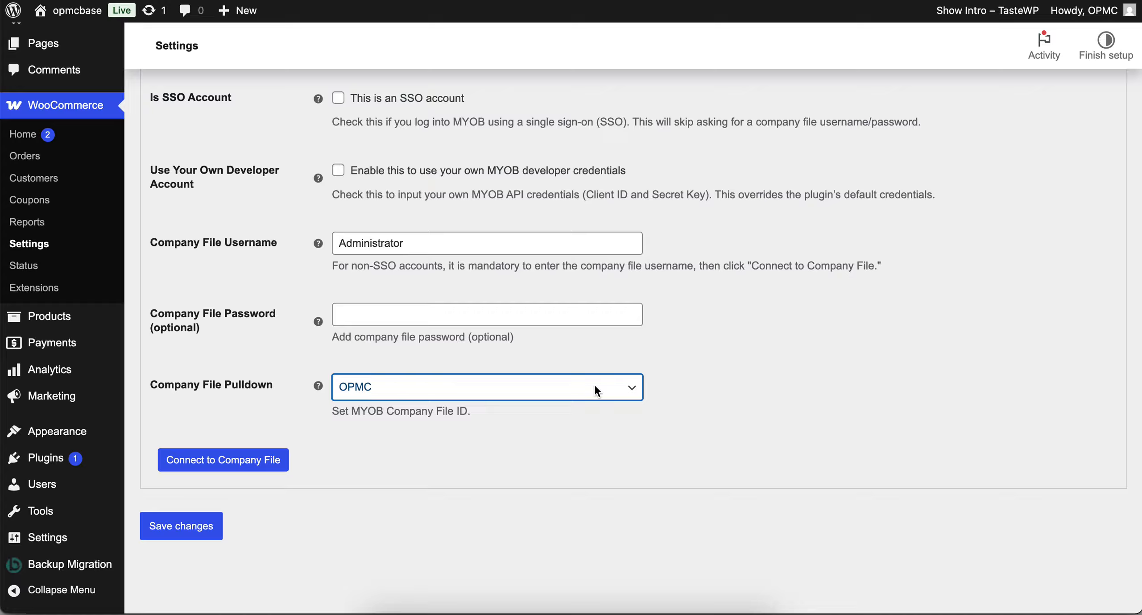
pyautogui.click(607, 389)
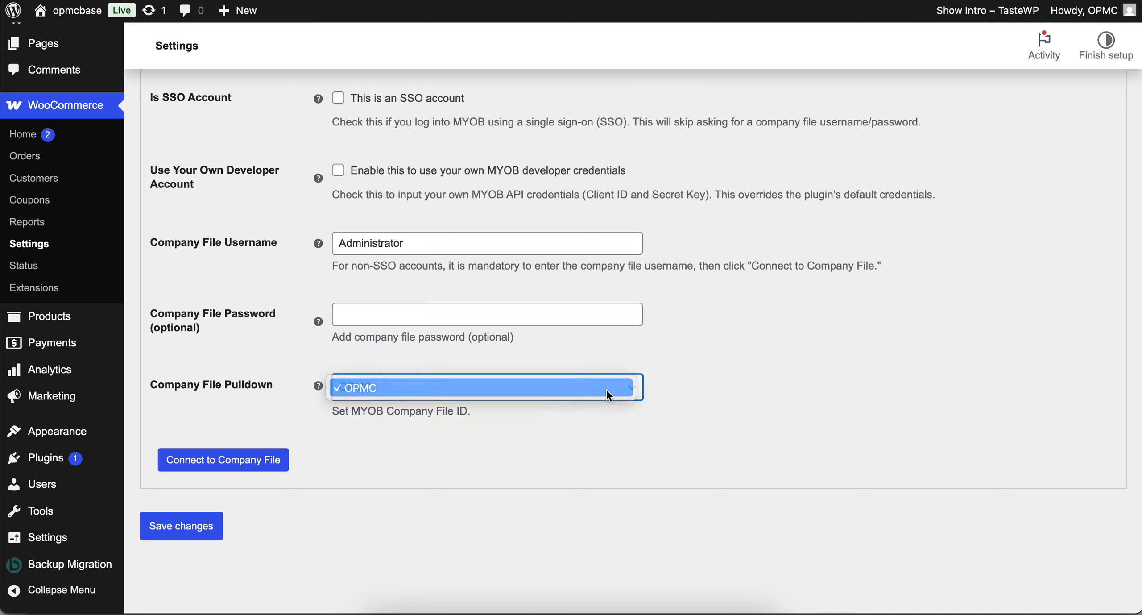
pyautogui.click(606, 390)
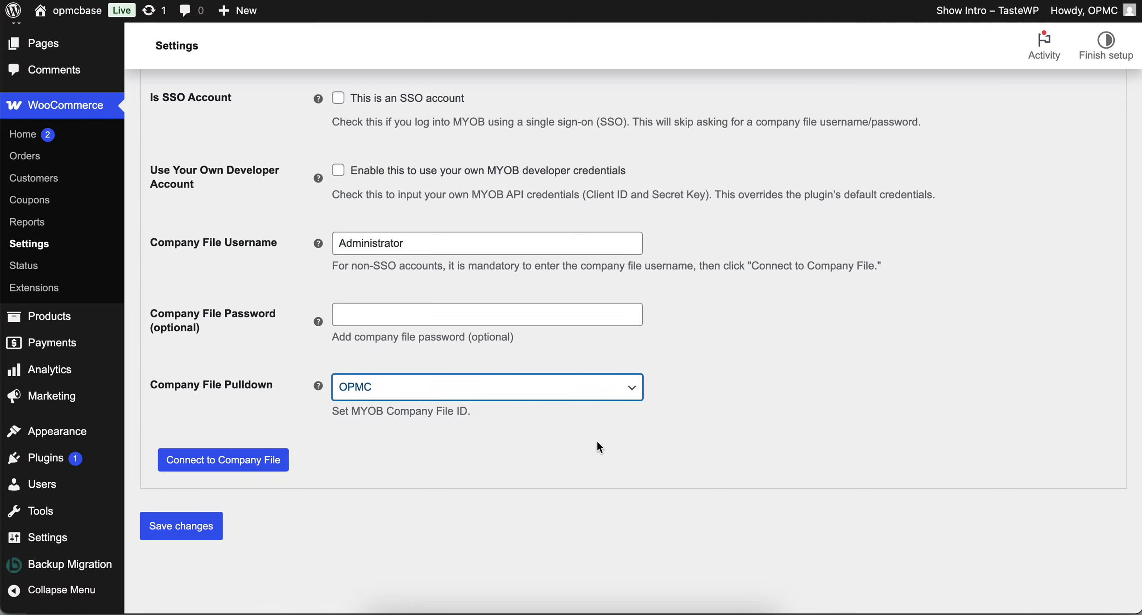
pyautogui.click(266, 465)
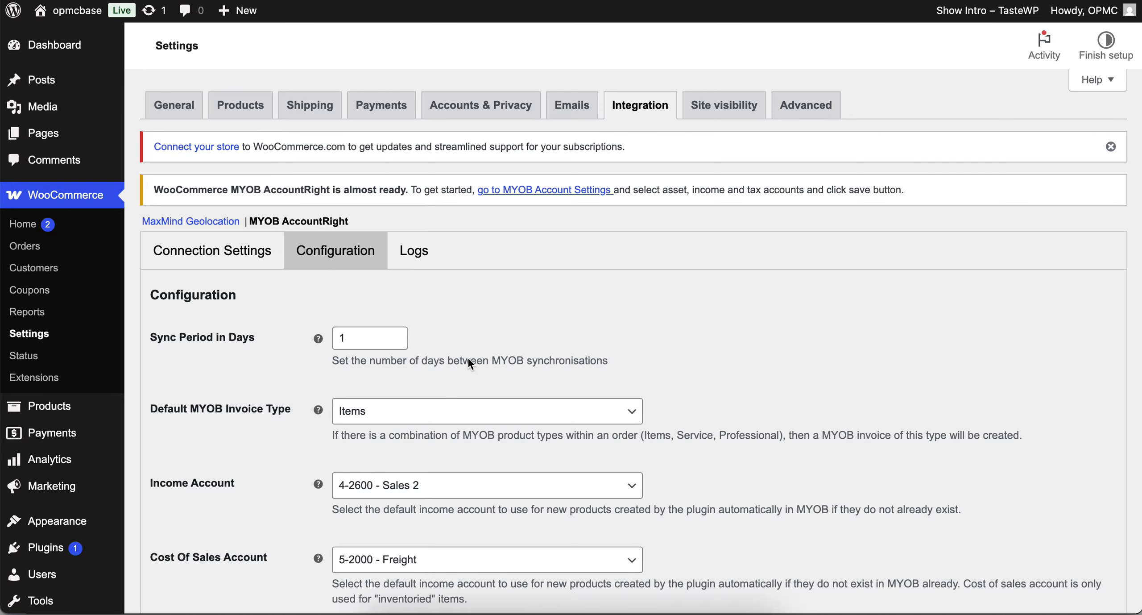
# Return to the connection settings and check the company file connection and username status.
pyautogui.click(237, 258)
pyautogui.scroll(-5, 416, 226)
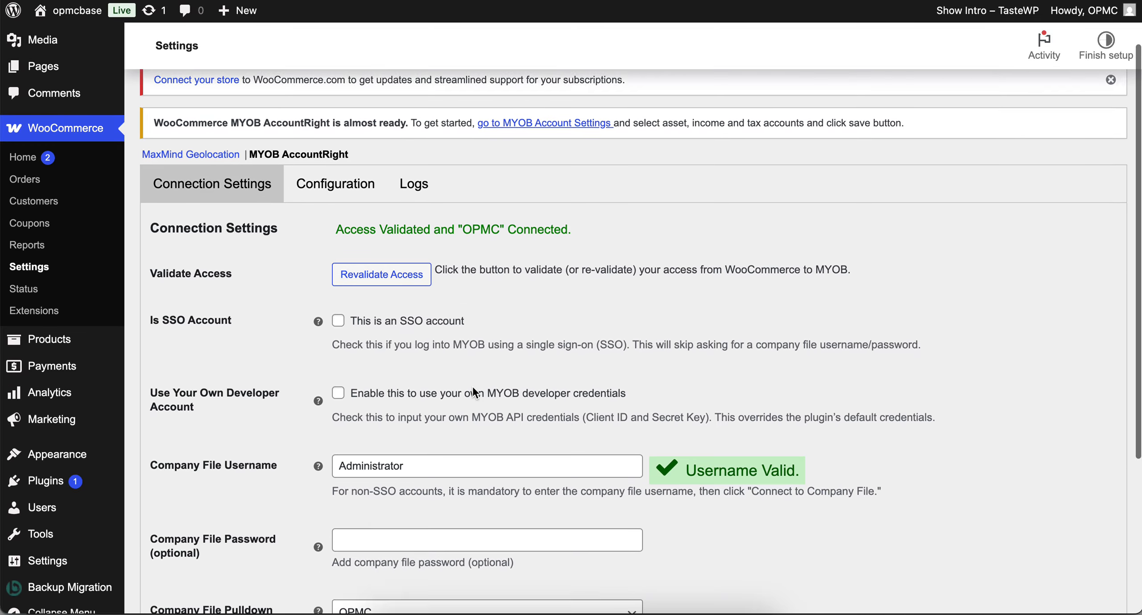
pyautogui.moveTo(336, 138); pyautogui.dragTo(551, 139)
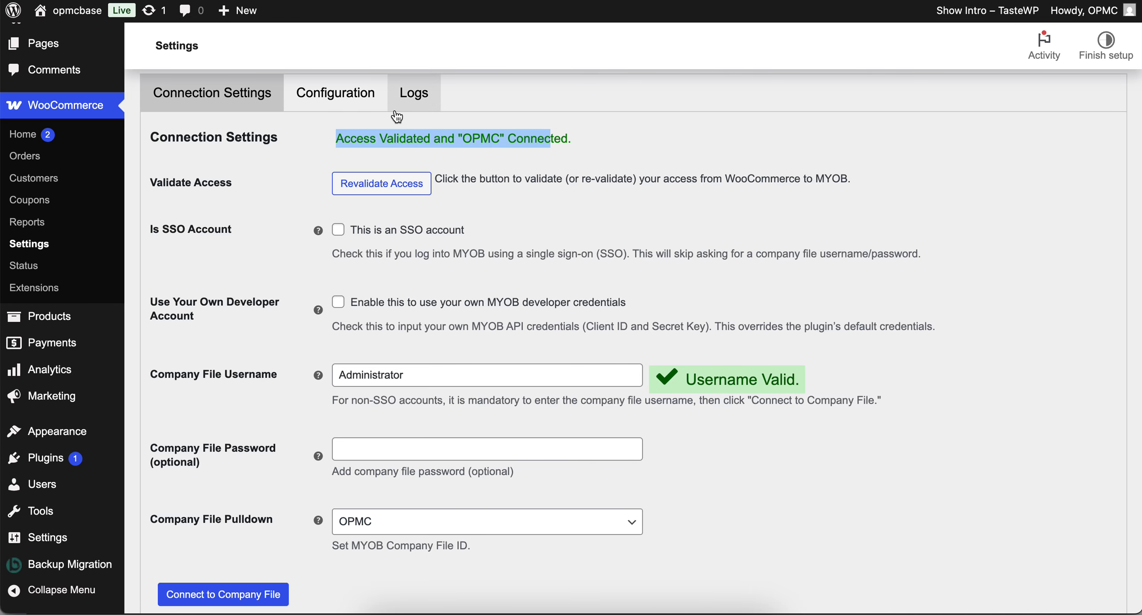
# Review the MYOB configuration options for invoice type, default accounts, tax codes, product sync and invoice settings.
pyautogui.click(339, 94)
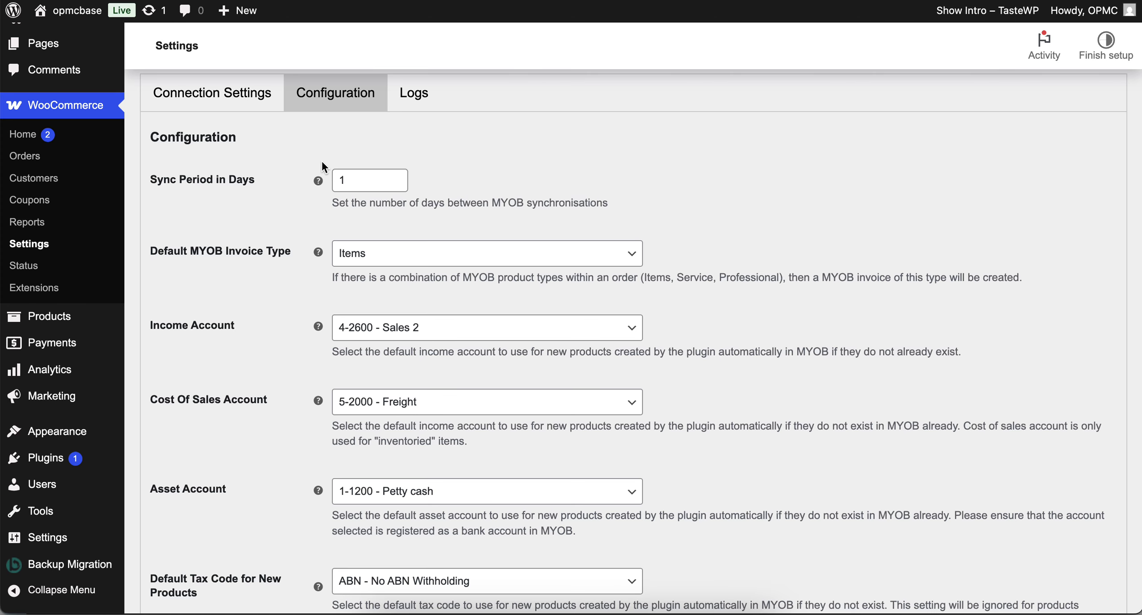
pyautogui.scroll(-8, 324, 168)
pyautogui.scroll(-20, 324, 168)
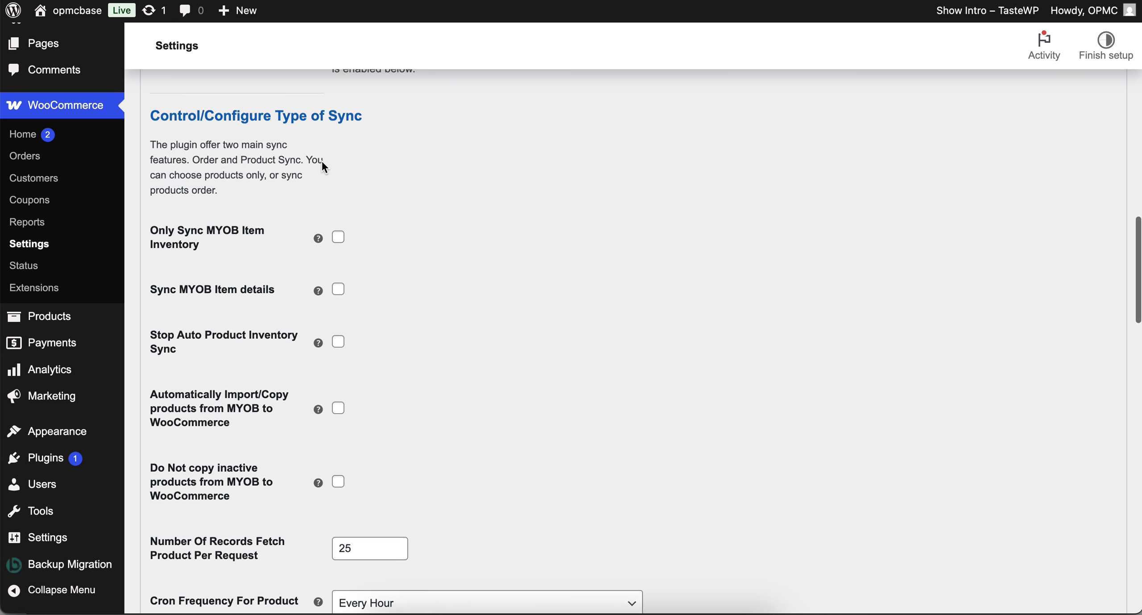
pyautogui.scroll(20, 324, 167)
pyautogui.scroll(4, 321, 159)
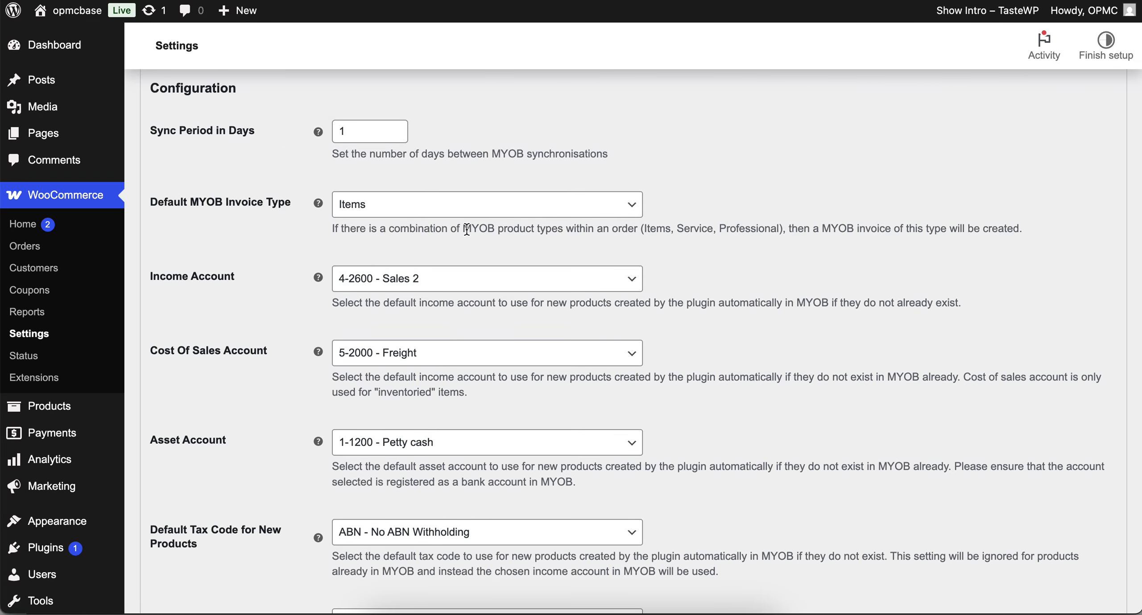
pyautogui.click(521, 208)
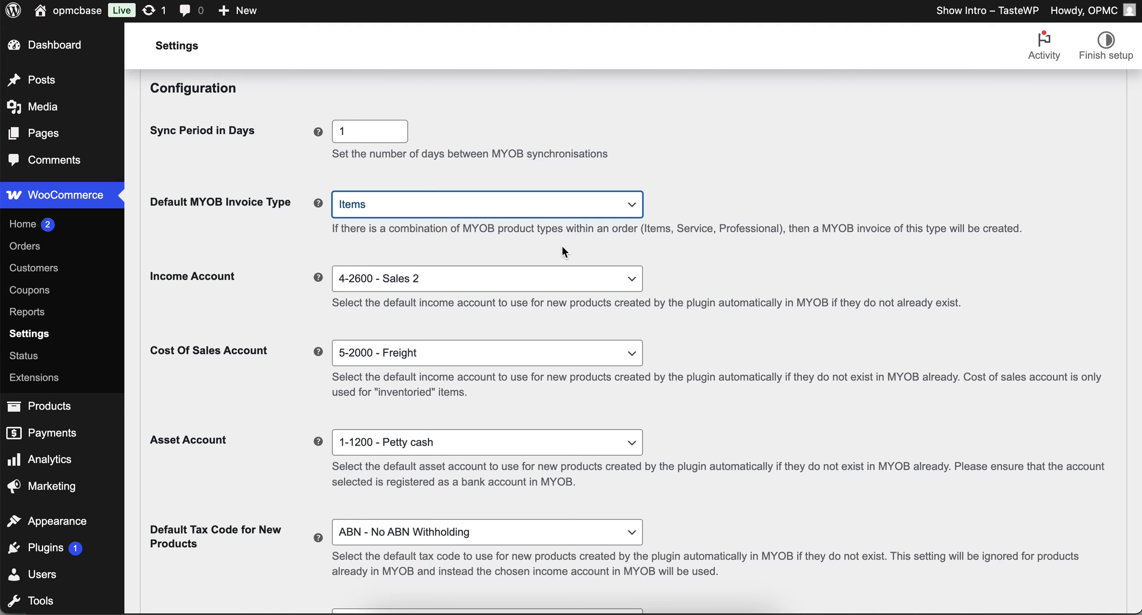
pyautogui.scroll(-10, 548, 312)
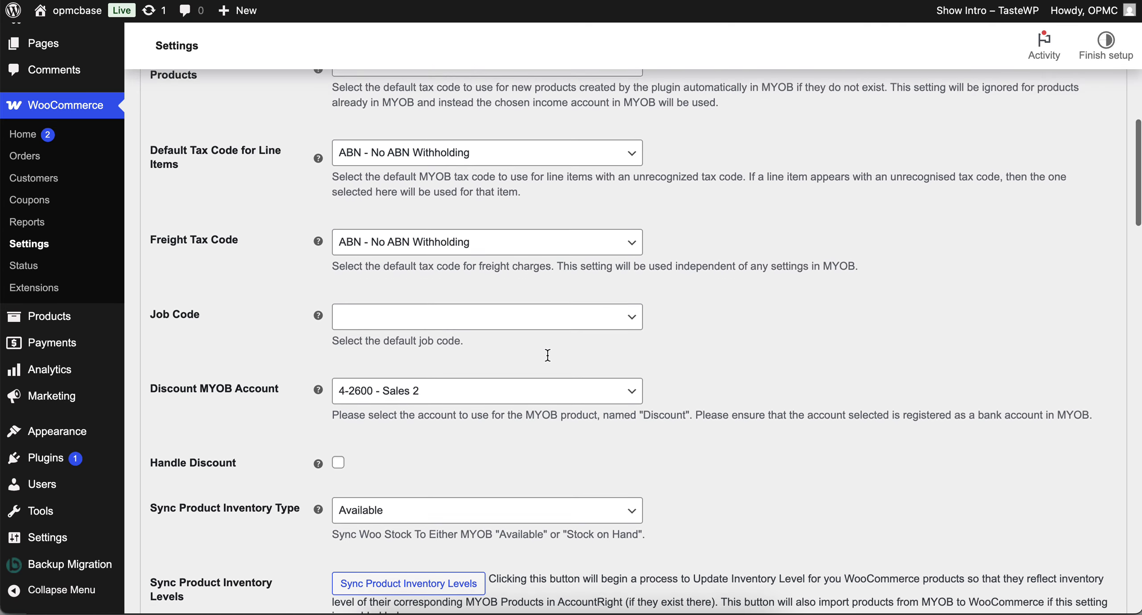
pyautogui.scroll(-8, 548, 355)
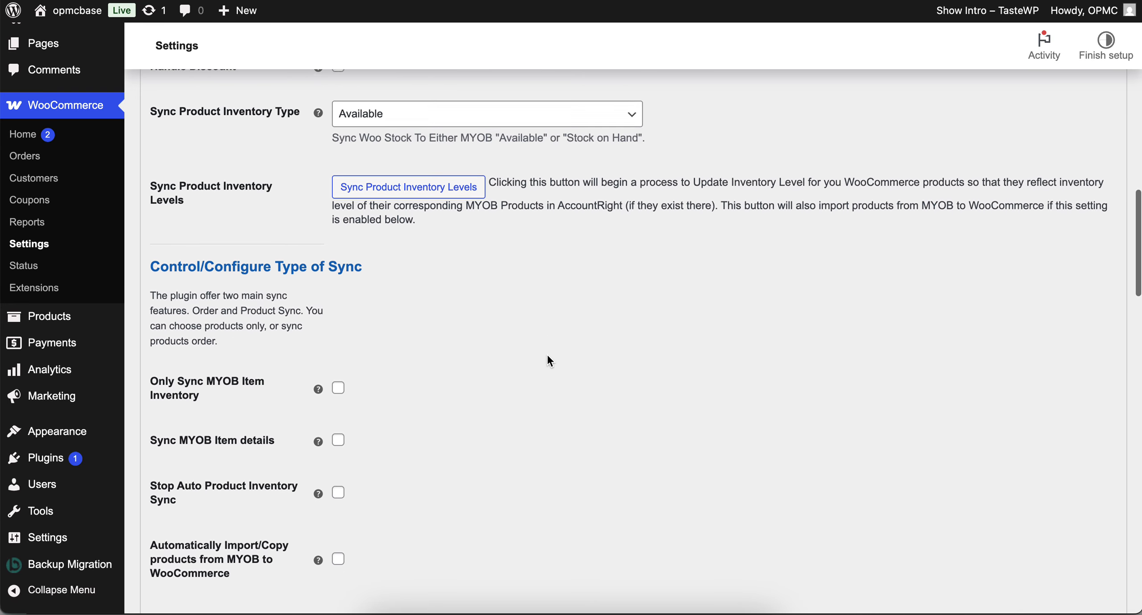
pyautogui.scroll(-16, 549, 360)
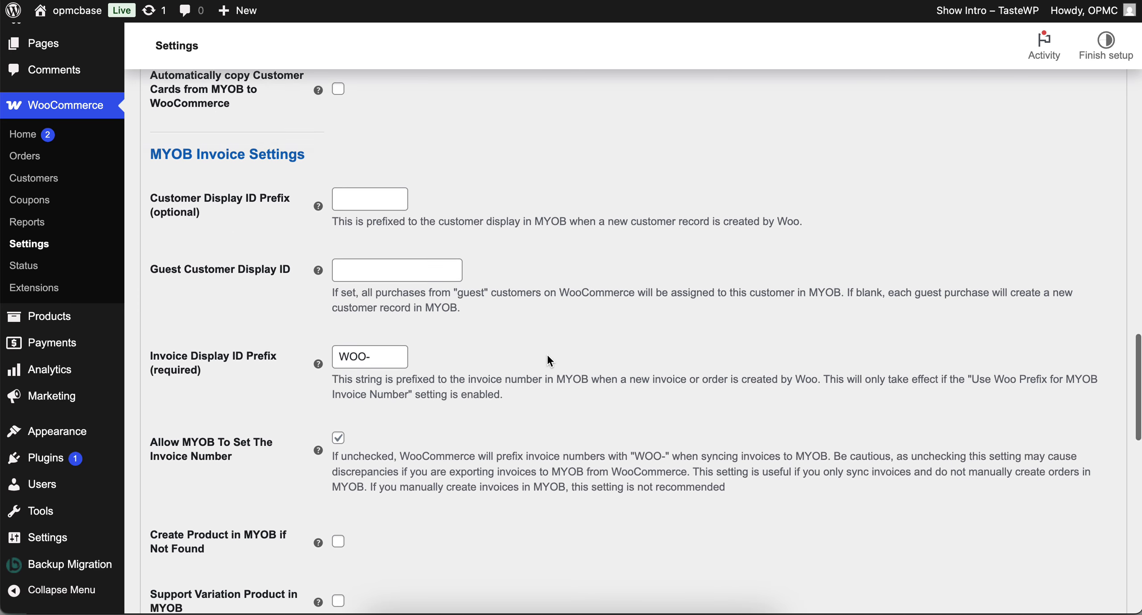
pyautogui.scroll(-9, 548, 356)
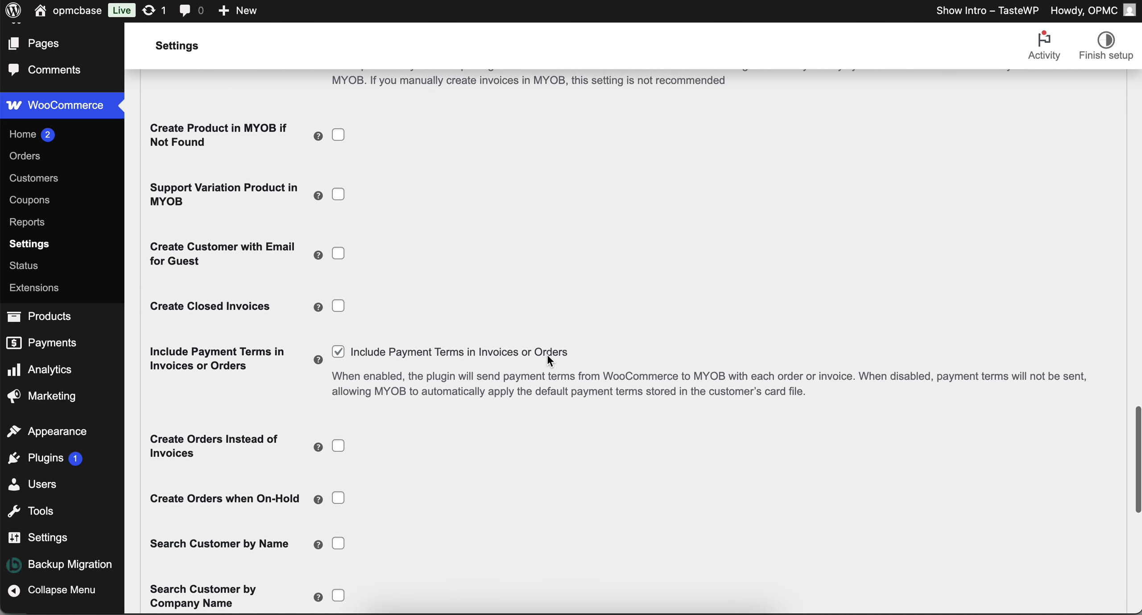
# Enable debug logging at the end of the MYOB configuration and save the changes.
pyautogui.scroll(-11, 547, 355)
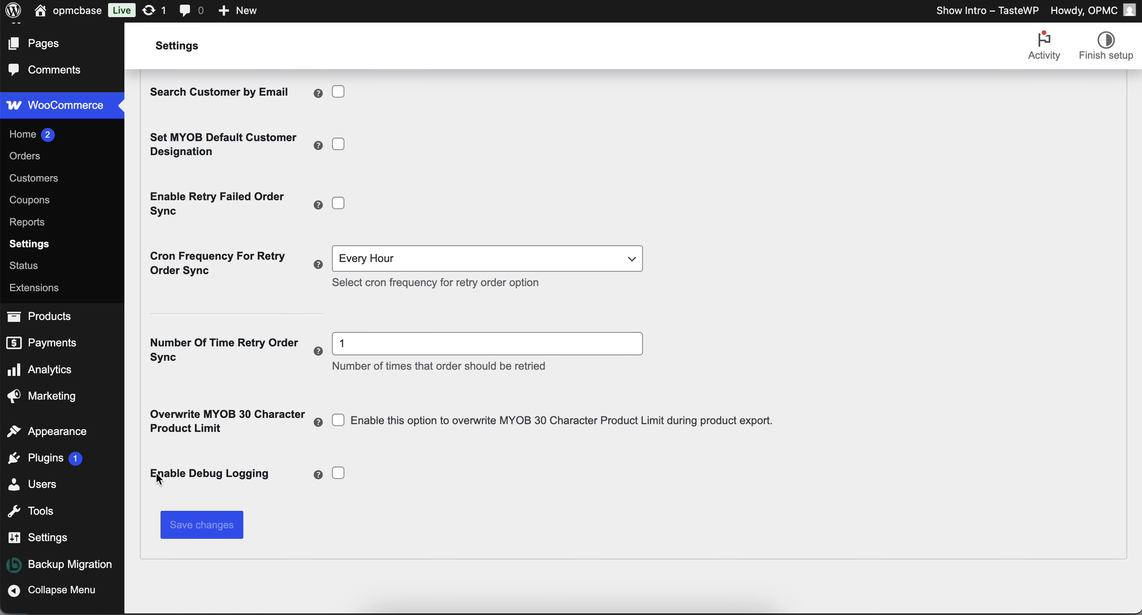
pyautogui.click(338, 473)
pyautogui.click(218, 531)
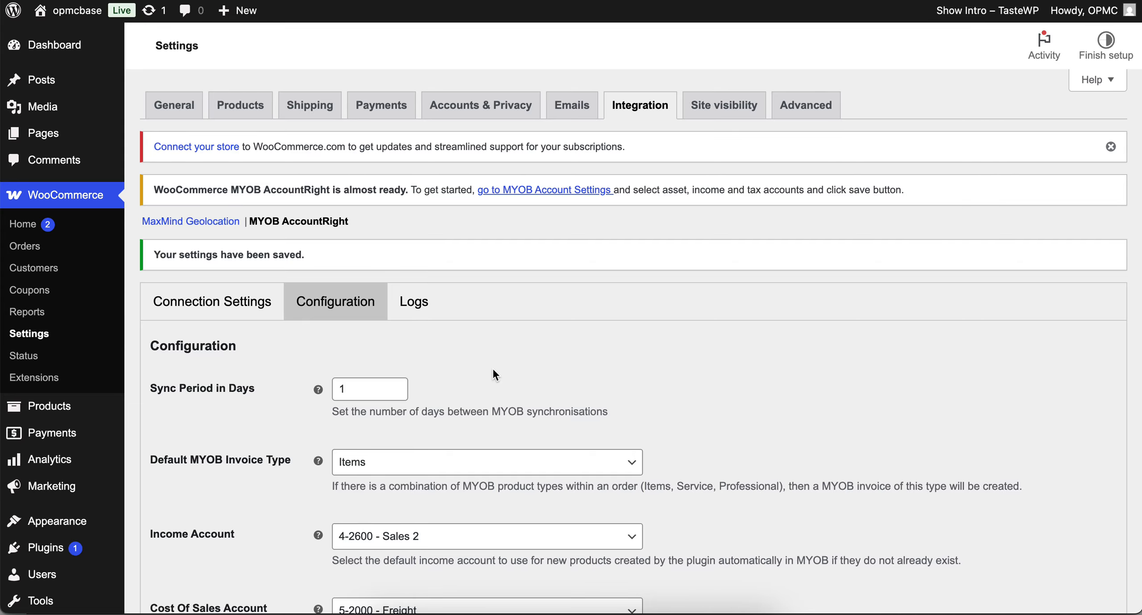
# Check the MYOB integration's logs and browse the log files in the WooCommerce status area.
pyautogui.click(416, 304)
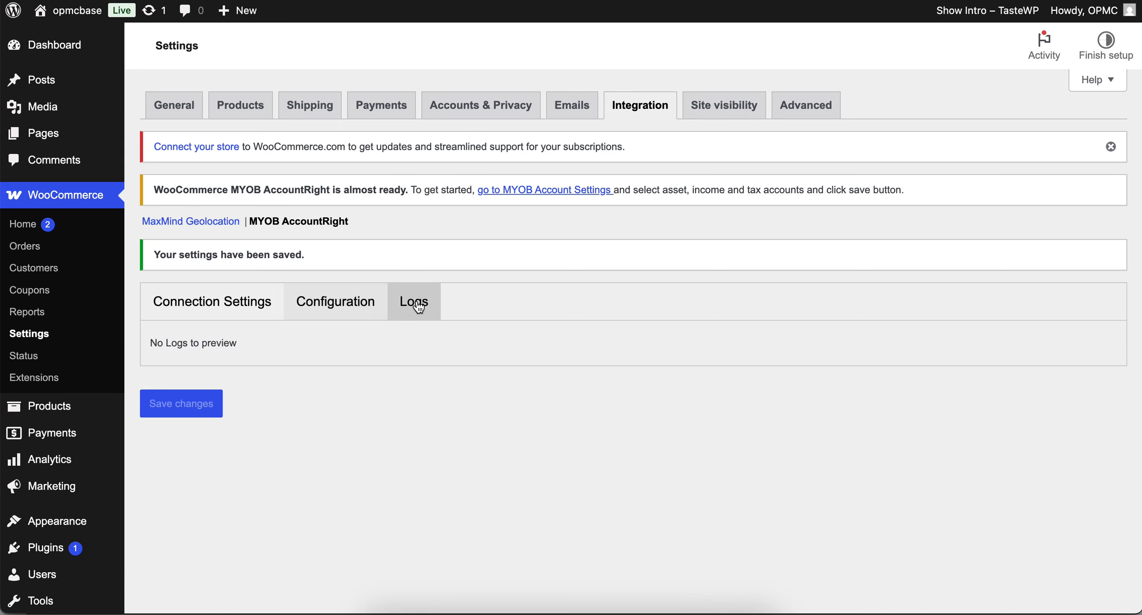
pyautogui.moveTo(154, 344); pyautogui.dragTo(302, 351)
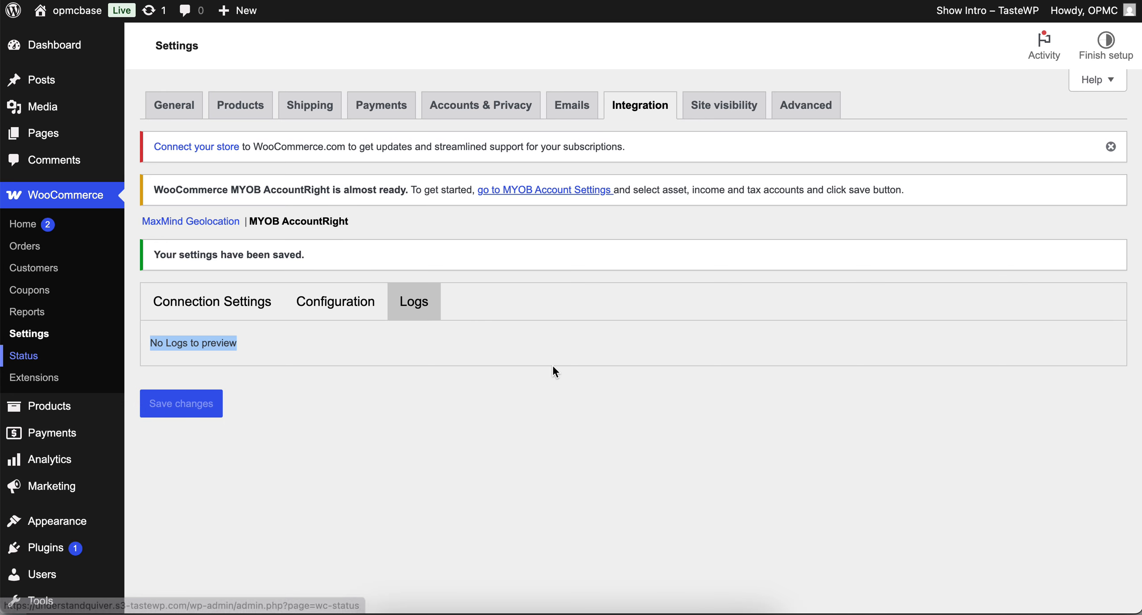
pyautogui.click(478, 0)
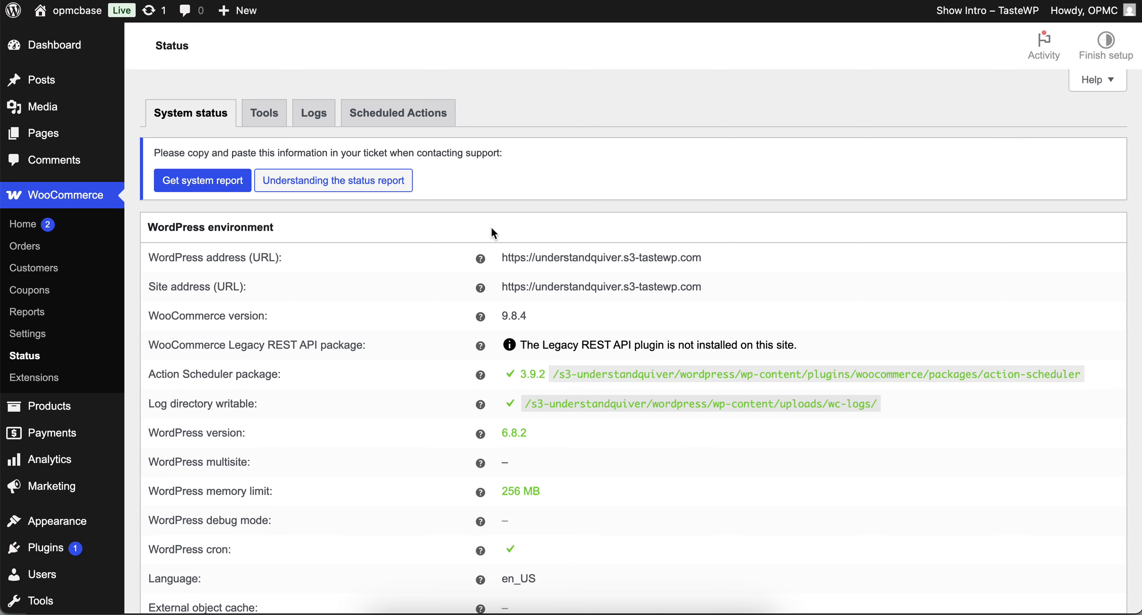
pyautogui.click(311, 115)
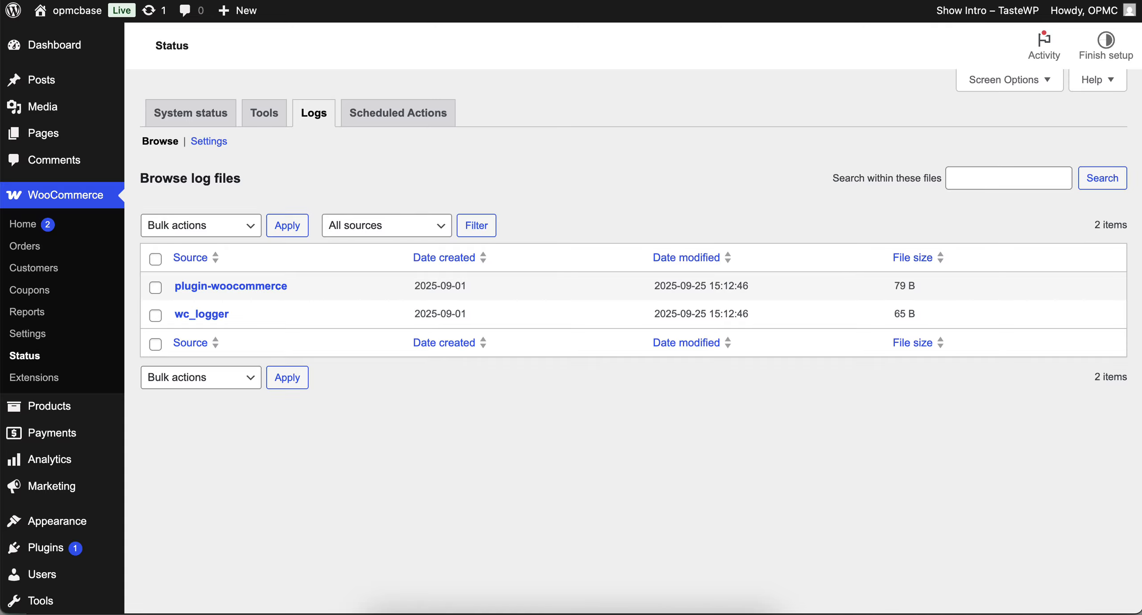
pyautogui.click(286, 1)
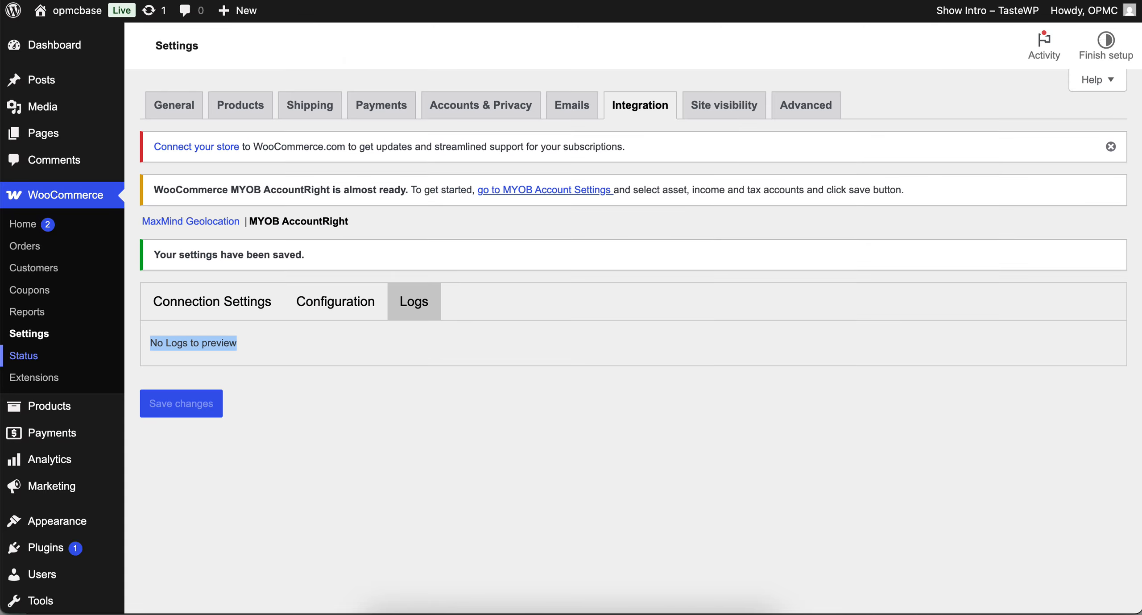
# Go back through the MYOB configuration and examine the default accounts, tax codes, inventory and product sync controls, and invoice and order creation options.
pyautogui.click(328, 310)
pyautogui.scroll(-10, 554, 334)
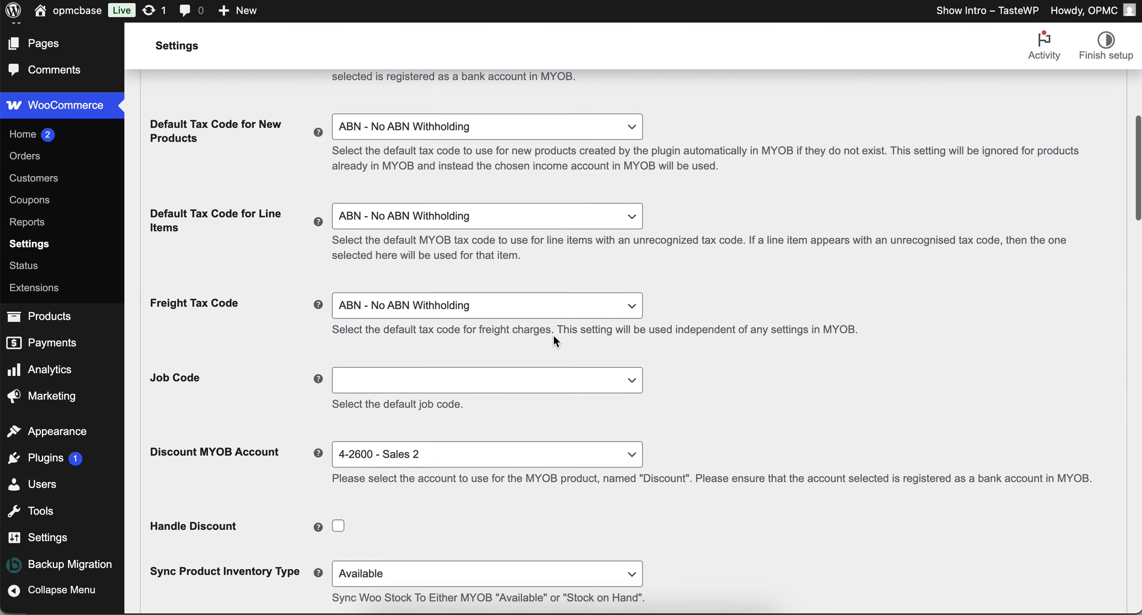
pyautogui.scroll(10, 553, 341)
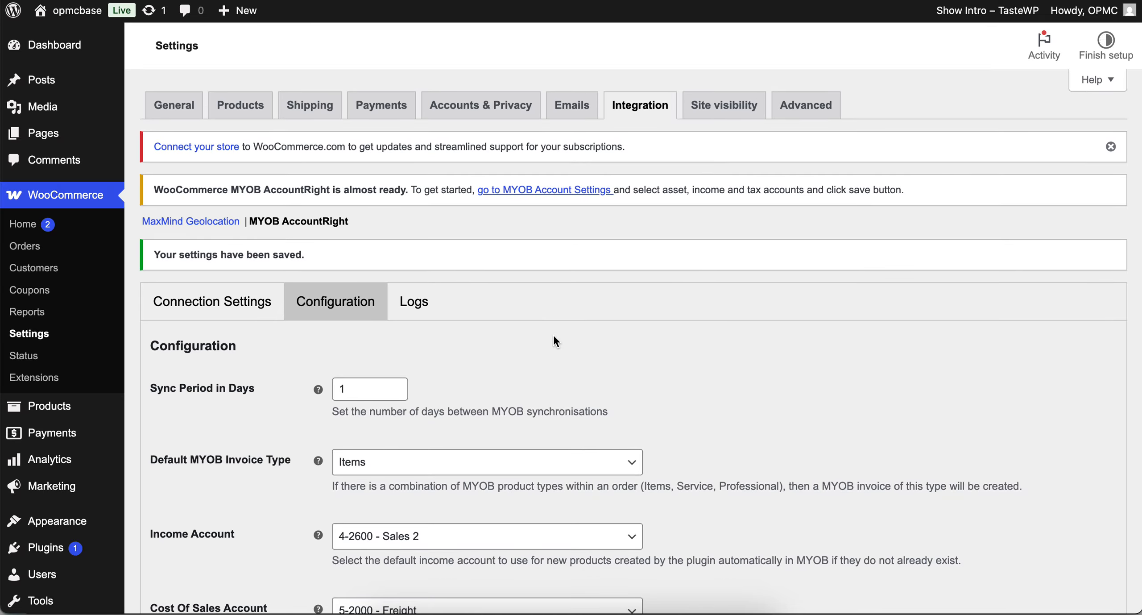
pyautogui.scroll(-15, 555, 341)
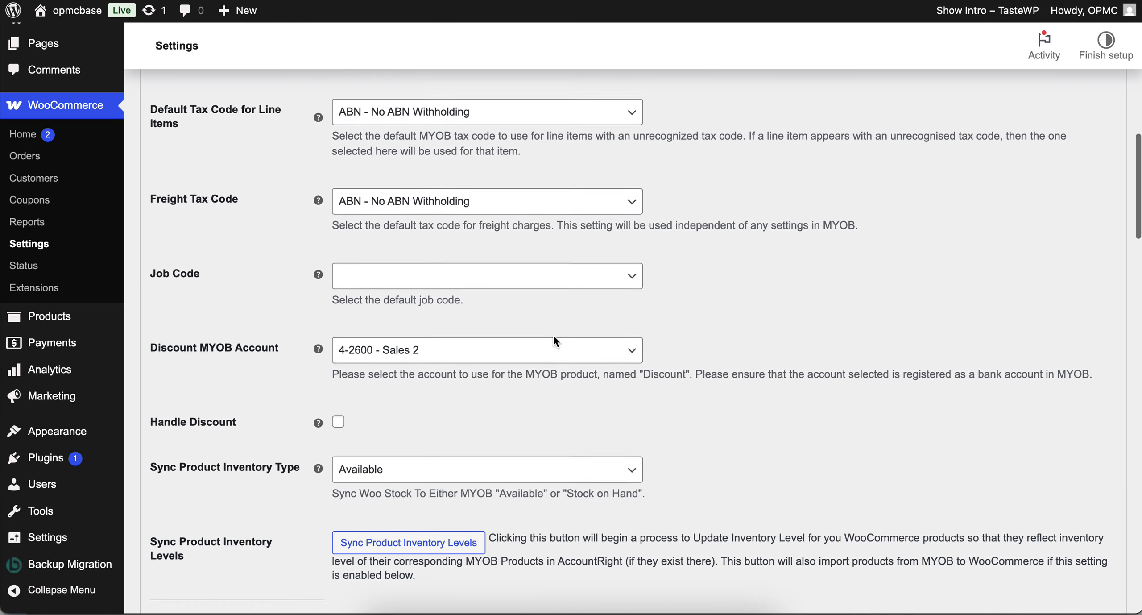
pyautogui.scroll(-8, 553, 341)
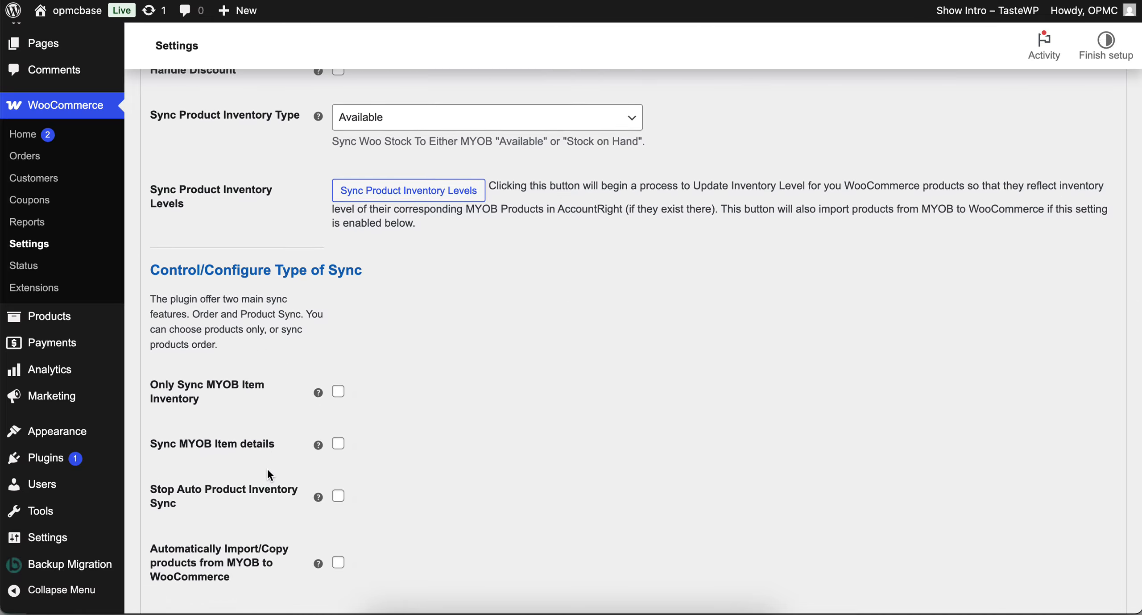
pyautogui.scroll(-11, 268, 470)
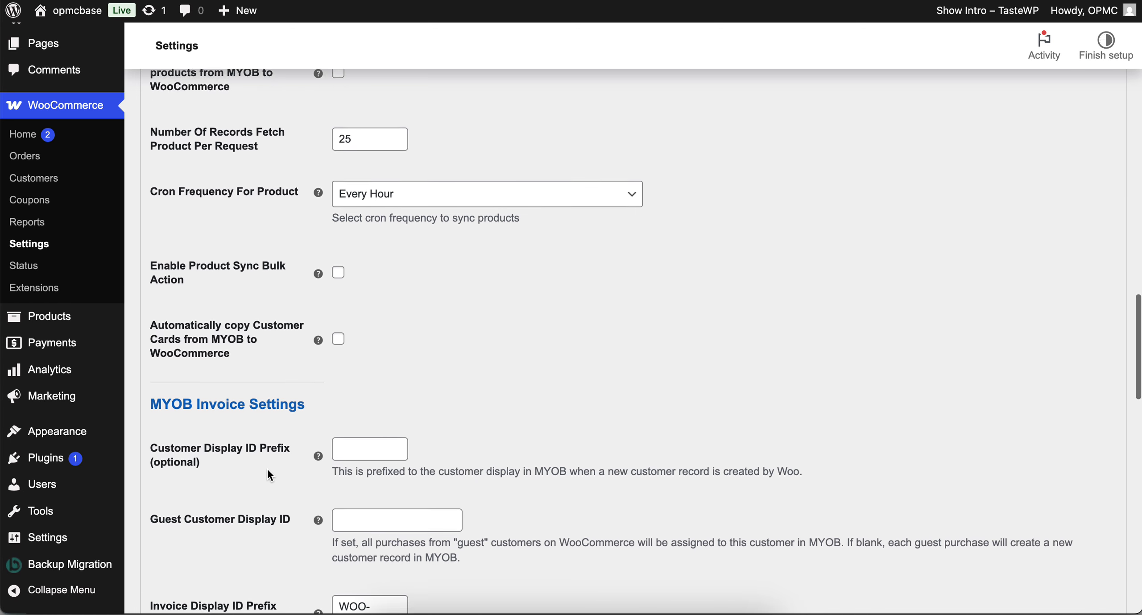
pyautogui.scroll(-4, 268, 470)
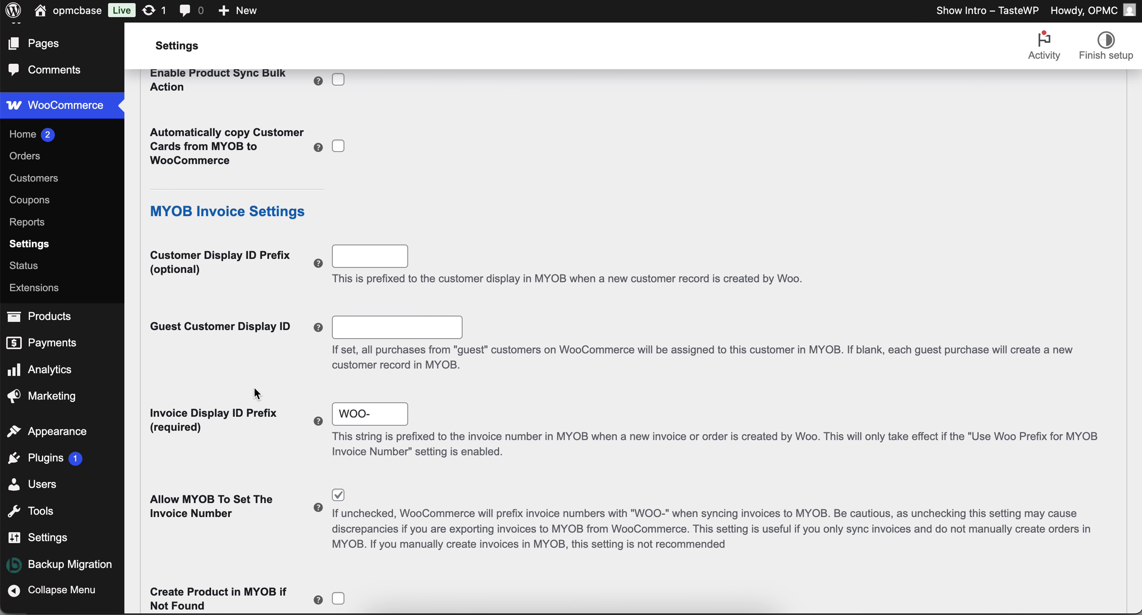
pyautogui.scroll(-2, 255, 392)
pyautogui.scroll(-20, 245, 370)
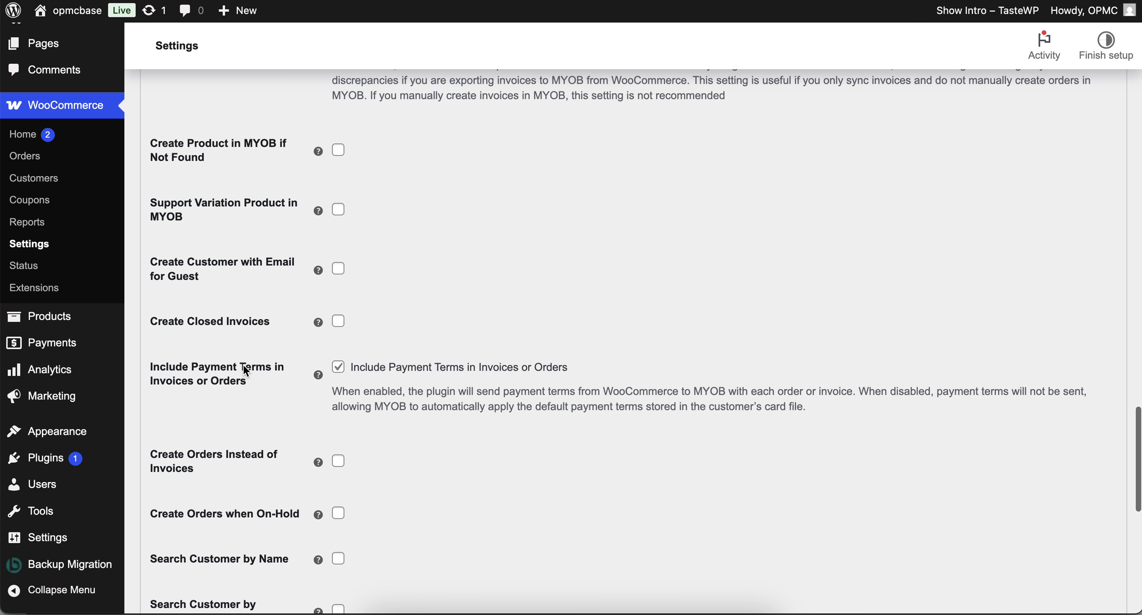